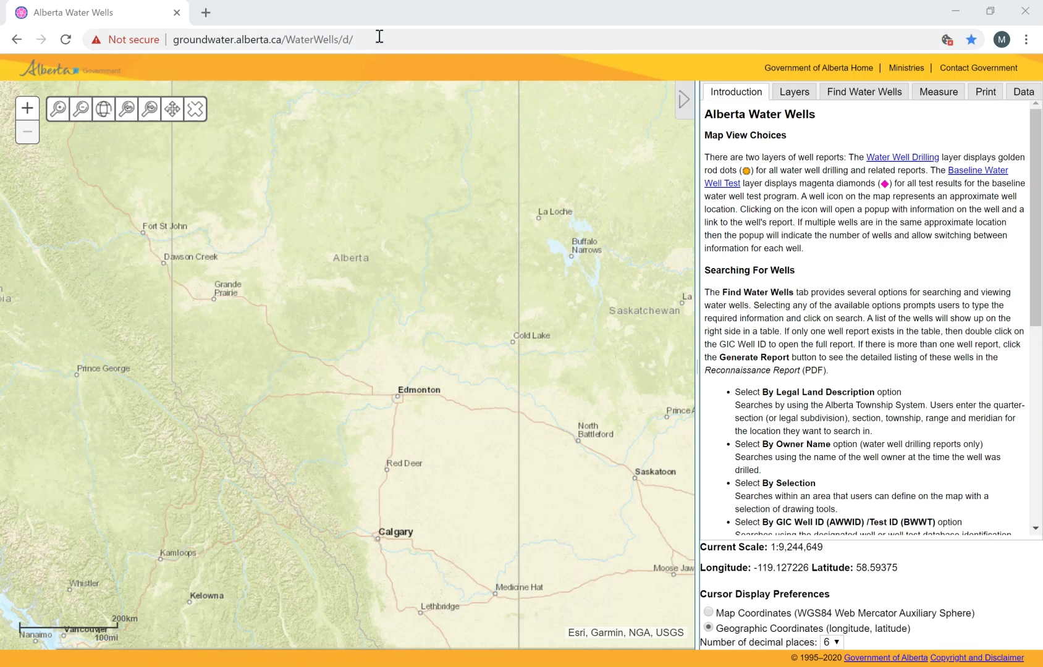
# Switch the right-hand panel to the Find Water Wells search form
pyautogui.click(864, 95)
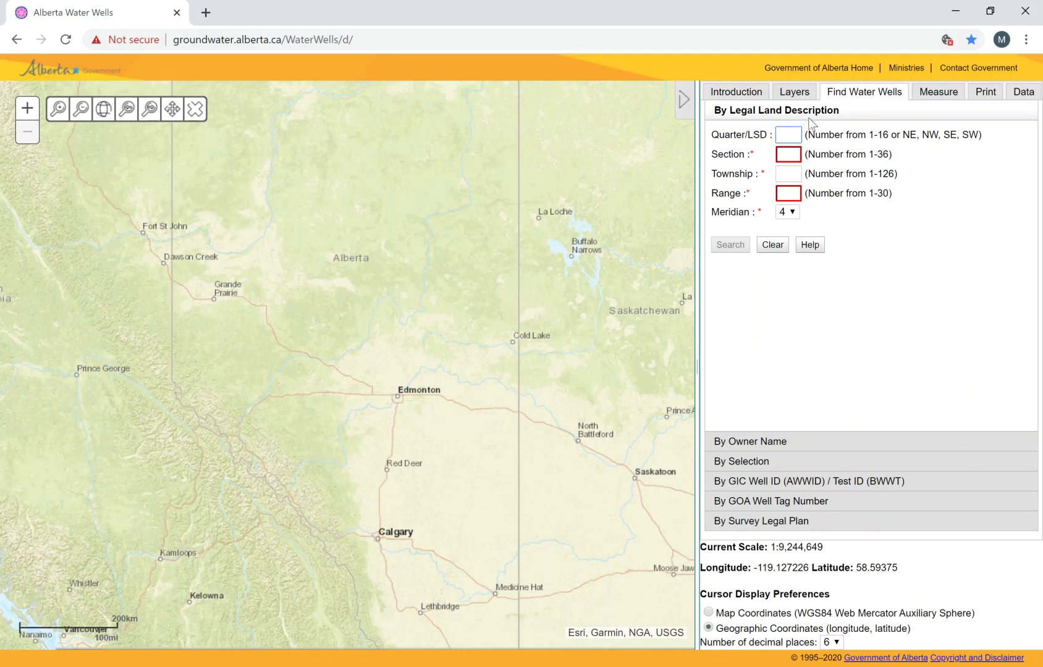
pyautogui.click(745, 442)
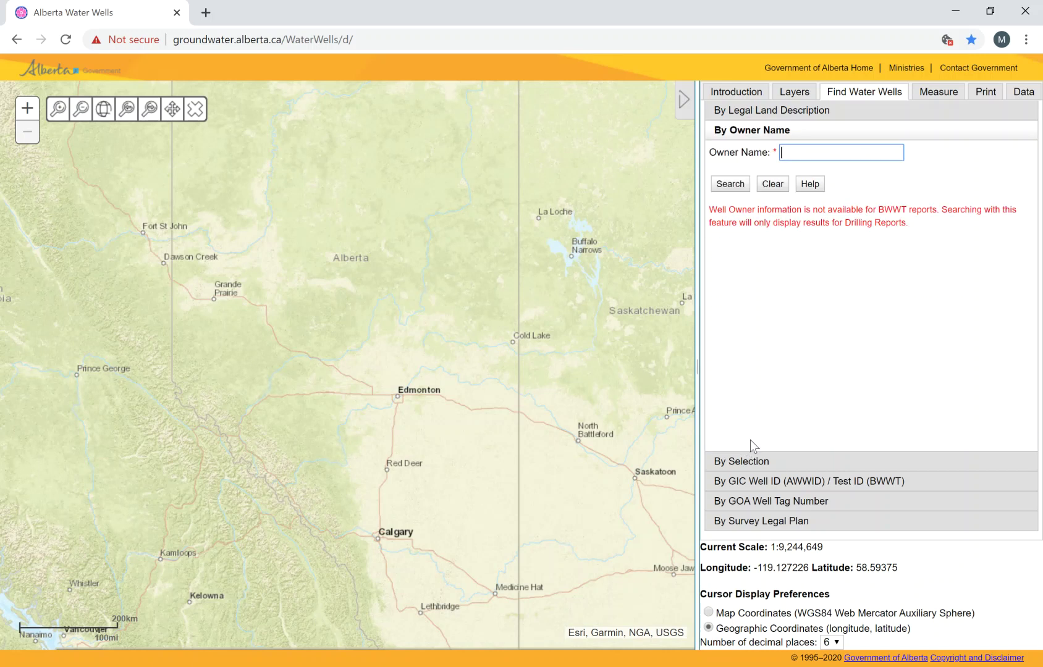
pyautogui.click(732, 461)
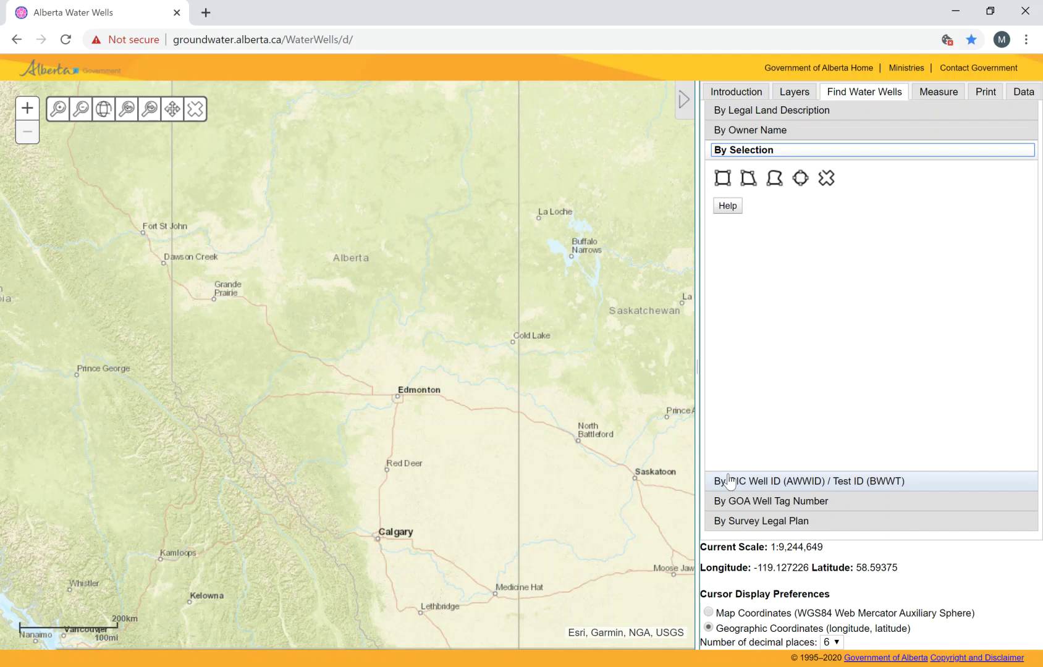
pyautogui.click(733, 481)
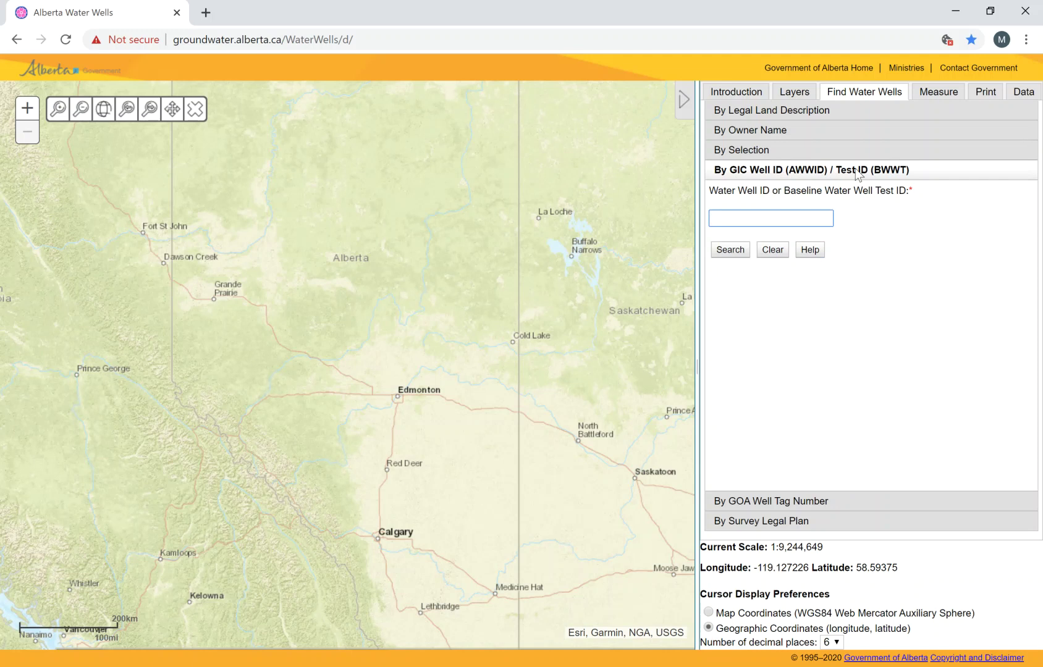
pyautogui.click(764, 503)
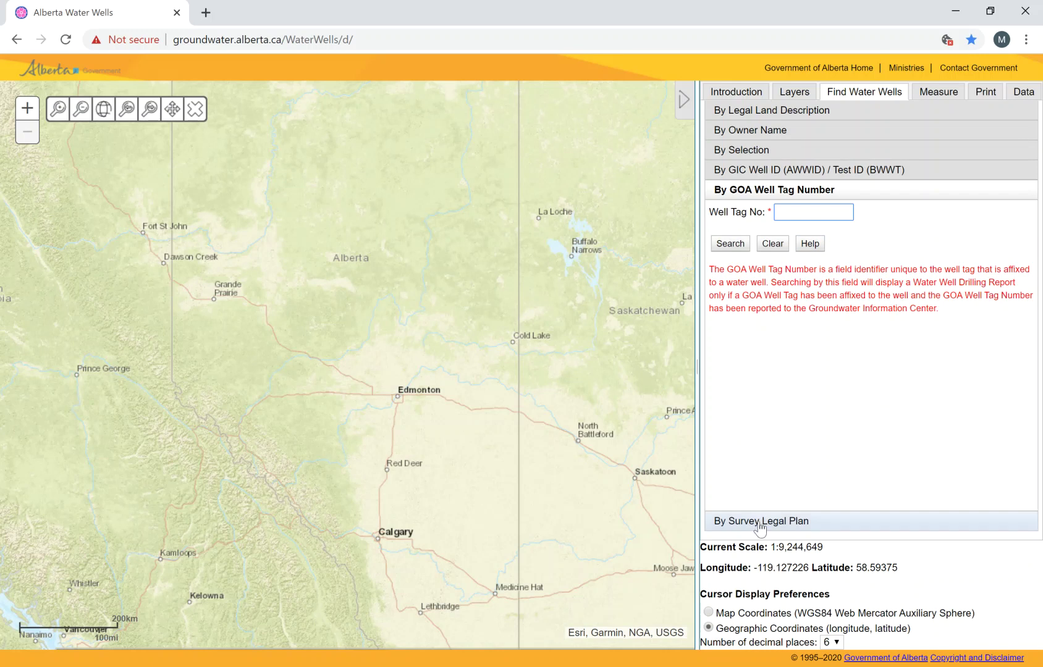
pyautogui.click(761, 522)
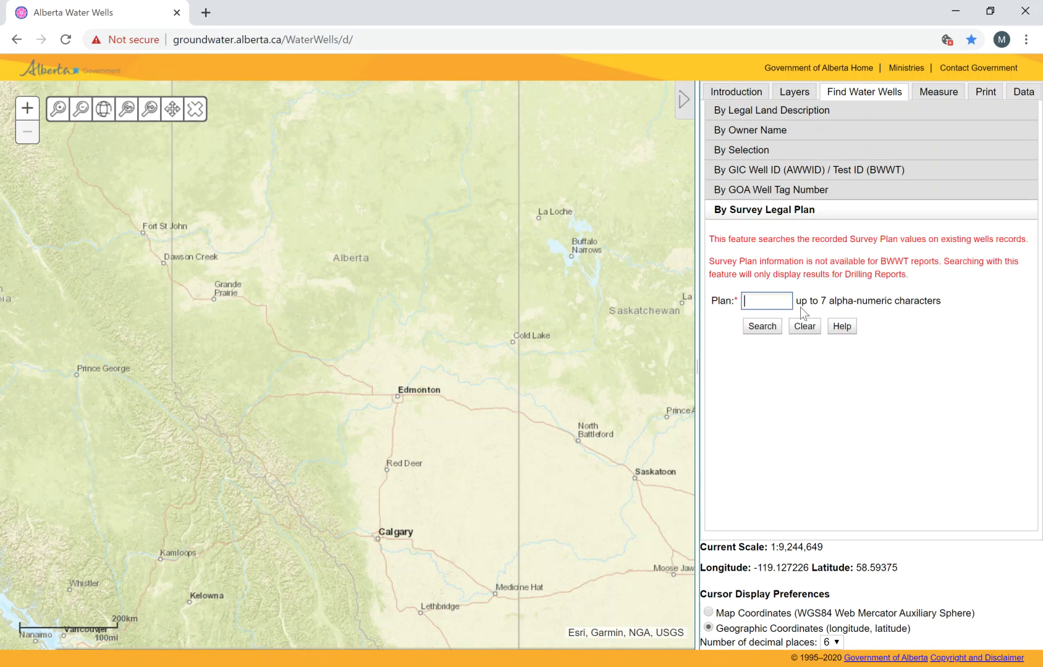
pyautogui.click(772, 110)
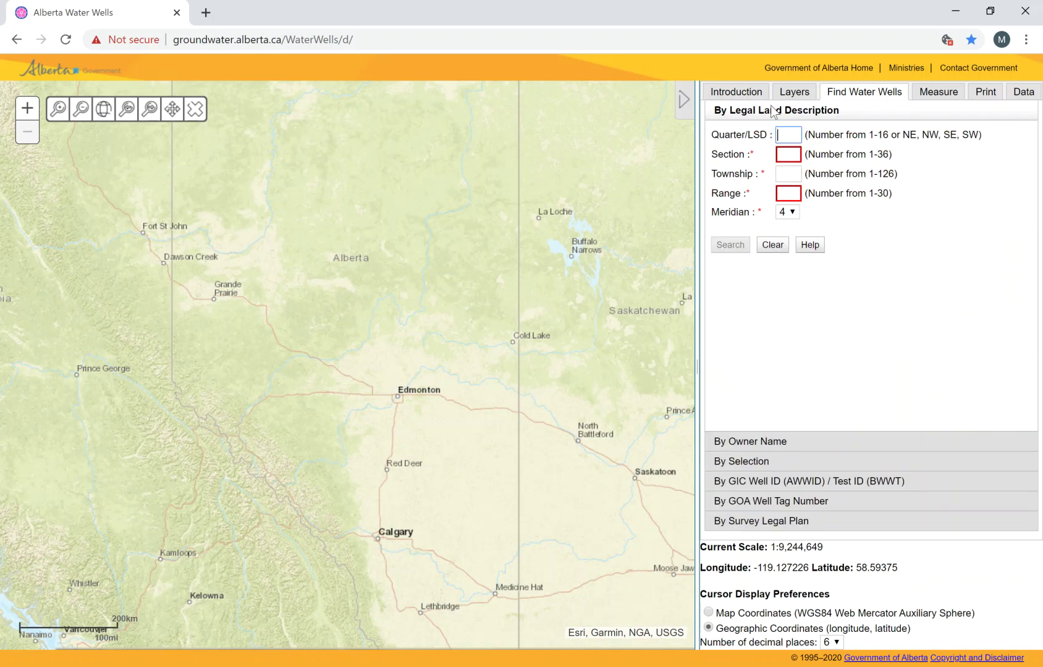
# Search by owner surname, listing 1000 drilling reports on the map, and select one result well
pyautogui.click(755, 442)
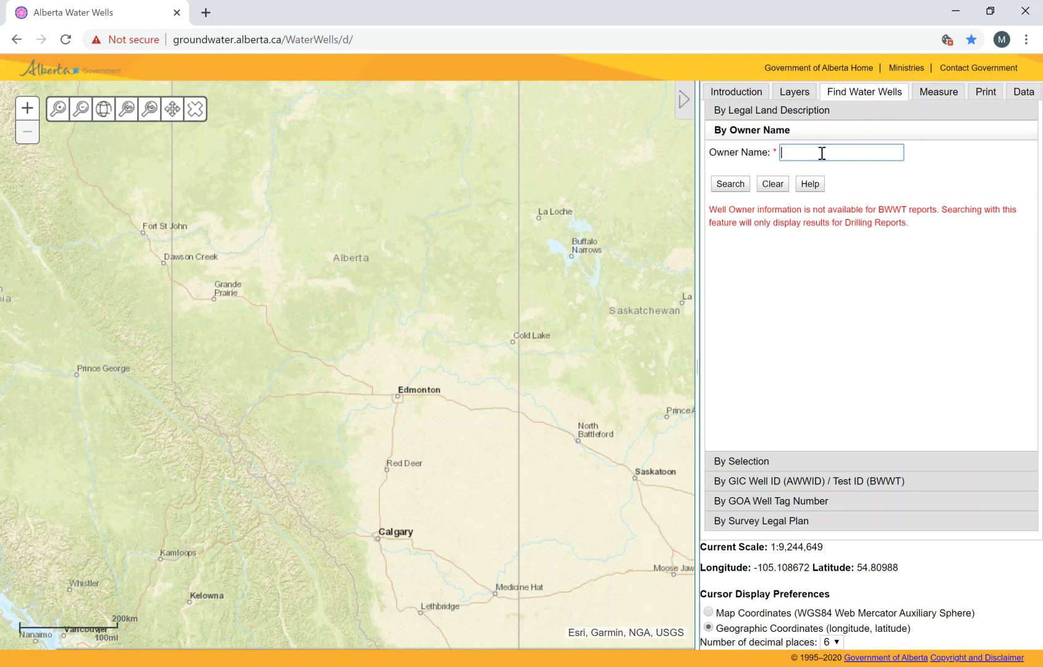
pyautogui.write('mith')
pyautogui.click(737, 185)
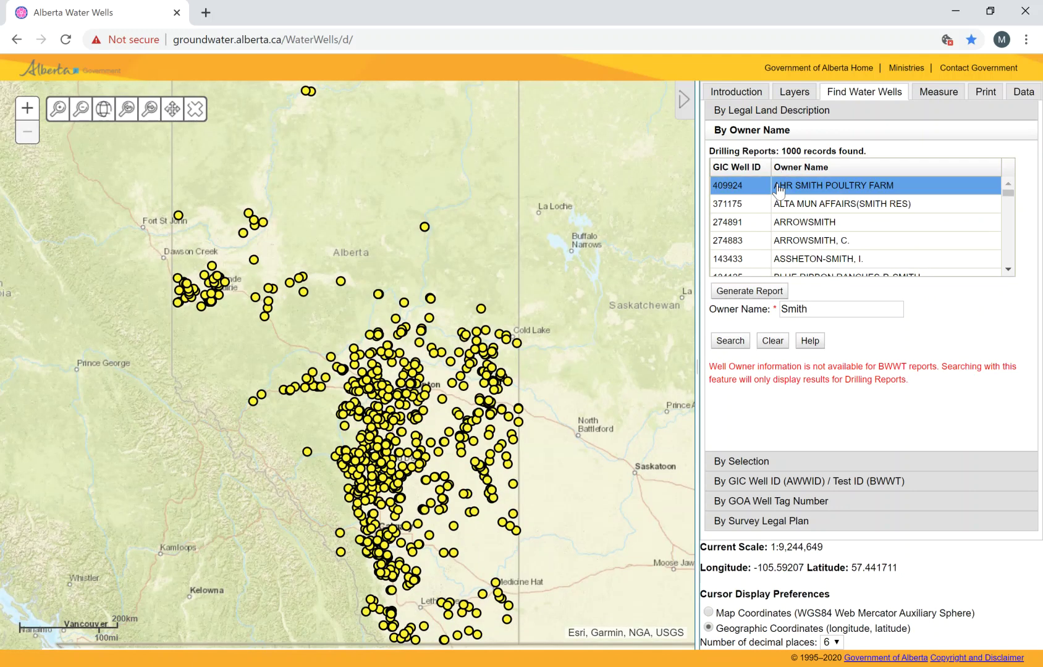
pyautogui.click(814, 223)
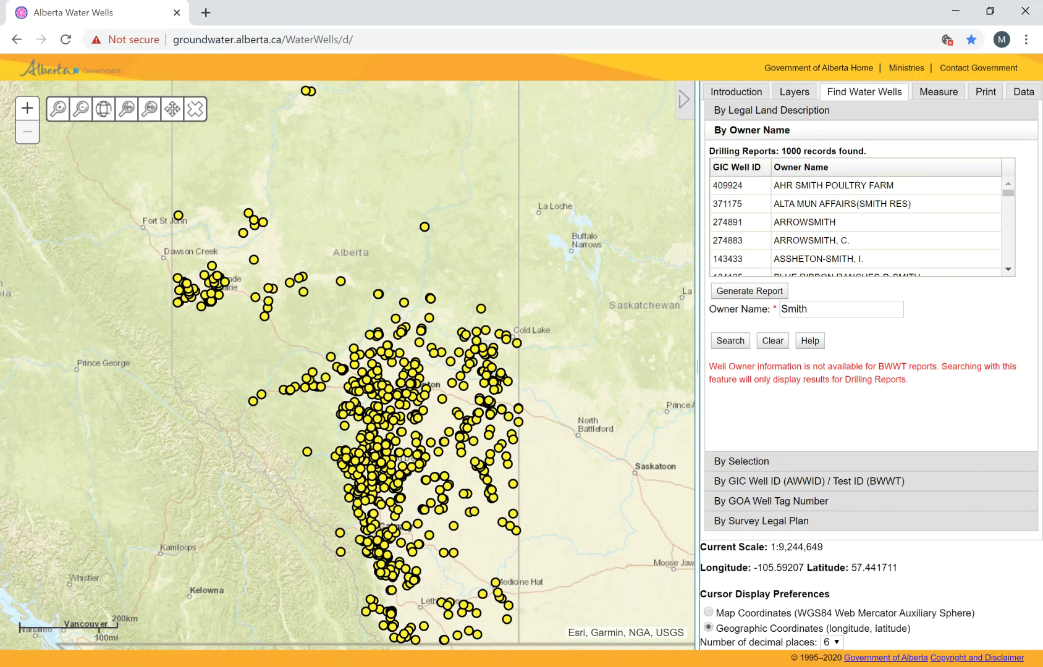
pyautogui.click(777, 111)
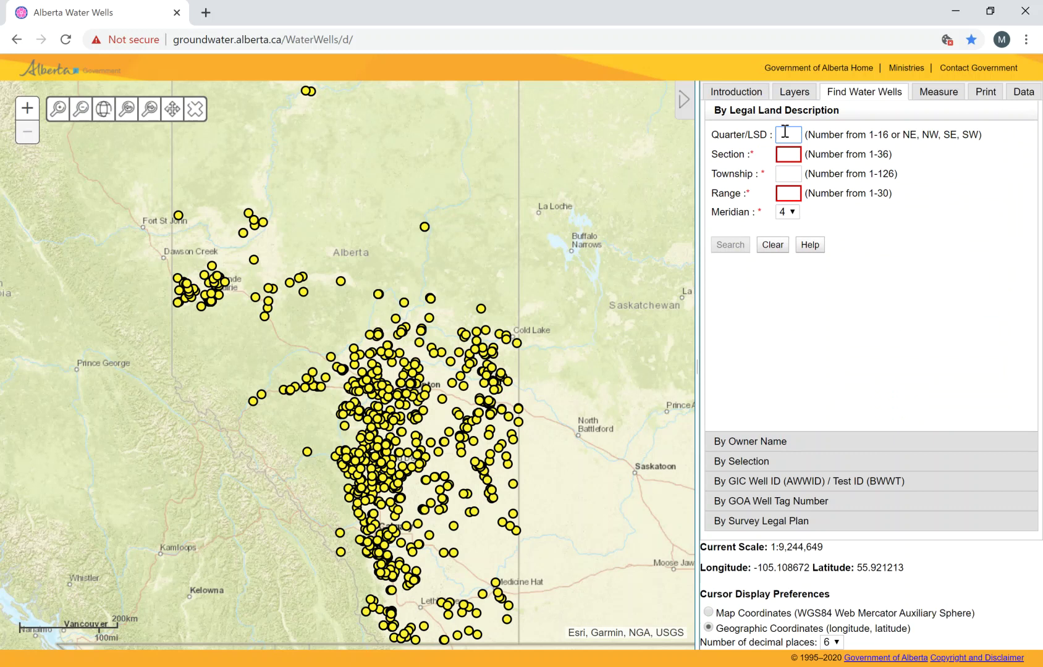
# Search legal land NW-14-53-17-W5 (Meridian 5), returning 8 drilling reports with the map zoomed there
pyautogui.write('nw')
pyautogui.click(793, 153)
pyautogui.write('14')
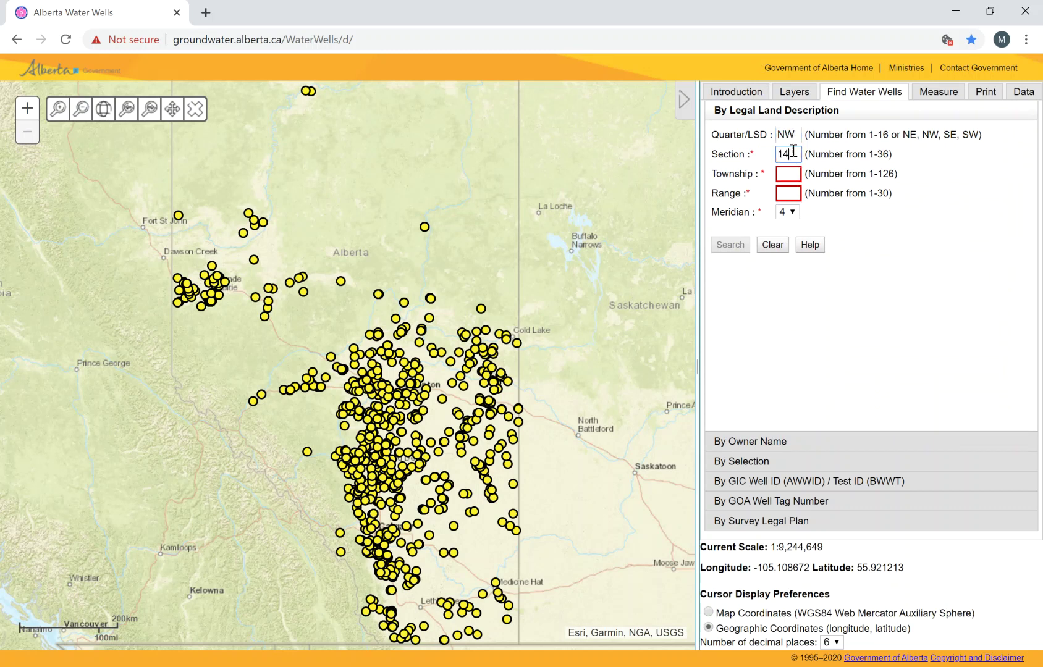
pyautogui.click(790, 173)
pyautogui.write('53')
pyautogui.click(790, 191)
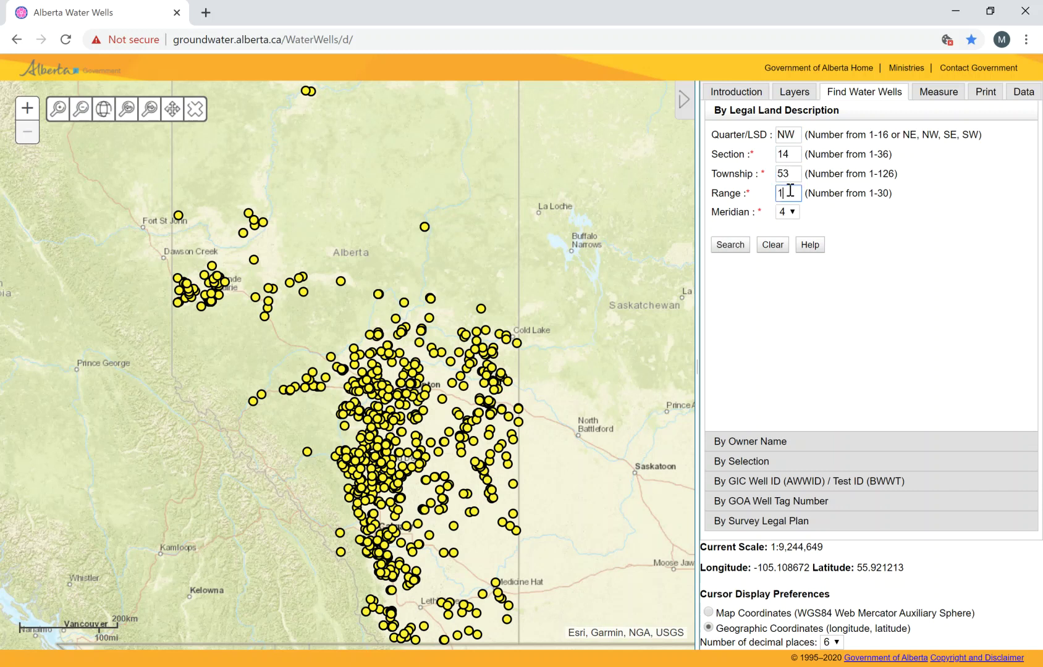
pyautogui.write('17')
pyautogui.click(791, 212)
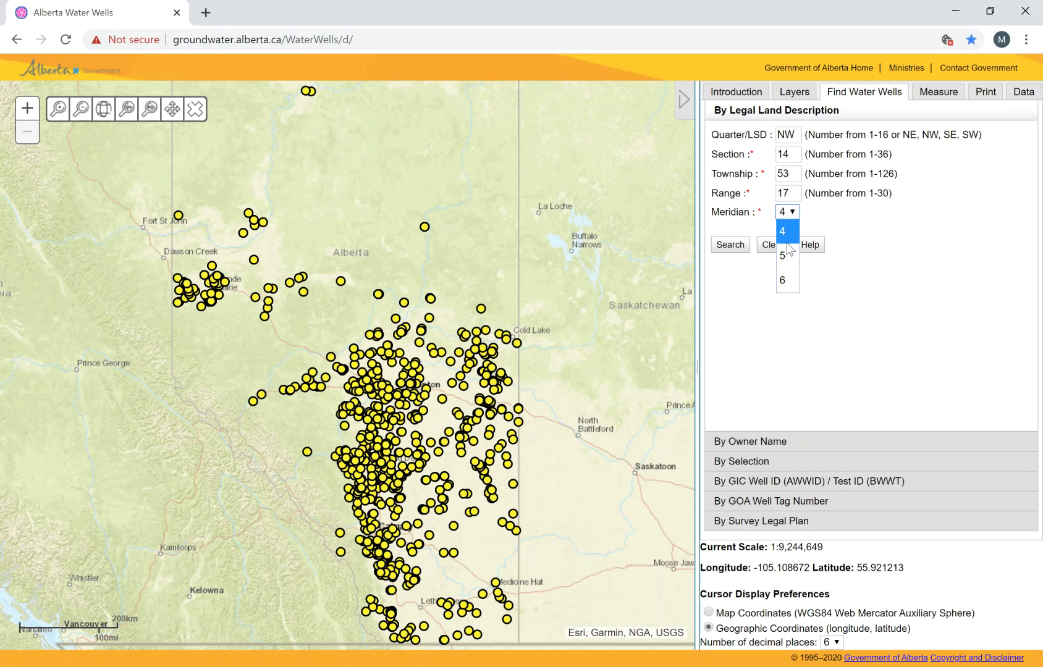
pyautogui.click(786, 234)
pyautogui.click(731, 245)
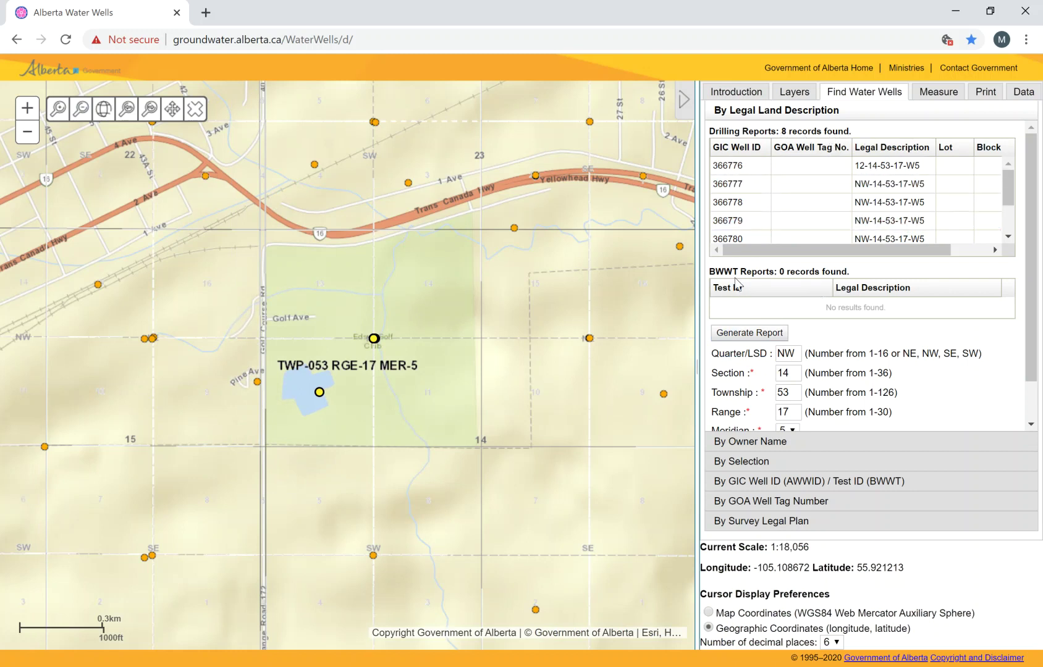
# Generate the reconnaissance report, view well 1025146's drilling report, then close it
pyautogui.click(746, 338)
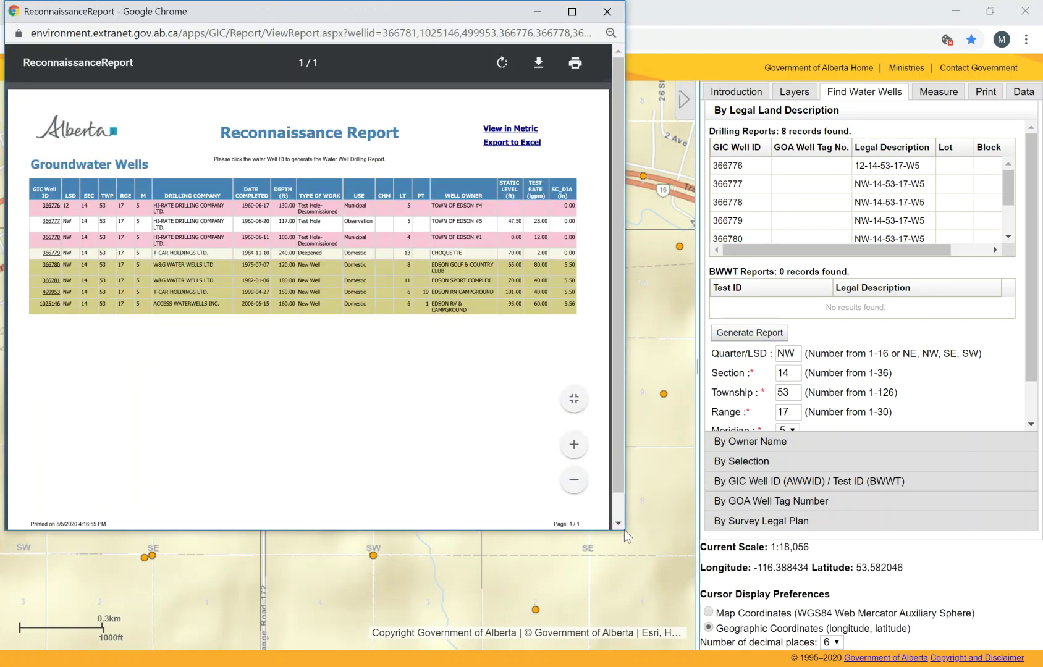
pyautogui.scroll(-1, 623, 529)
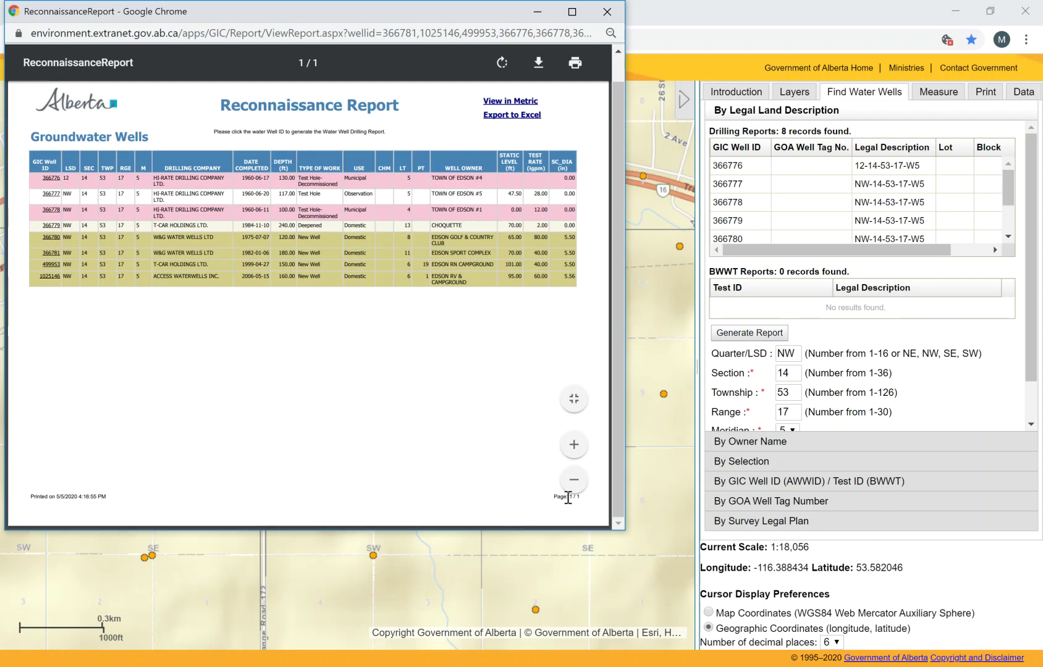
pyautogui.moveTo(626, 533); pyautogui.dragTo(827, 649)
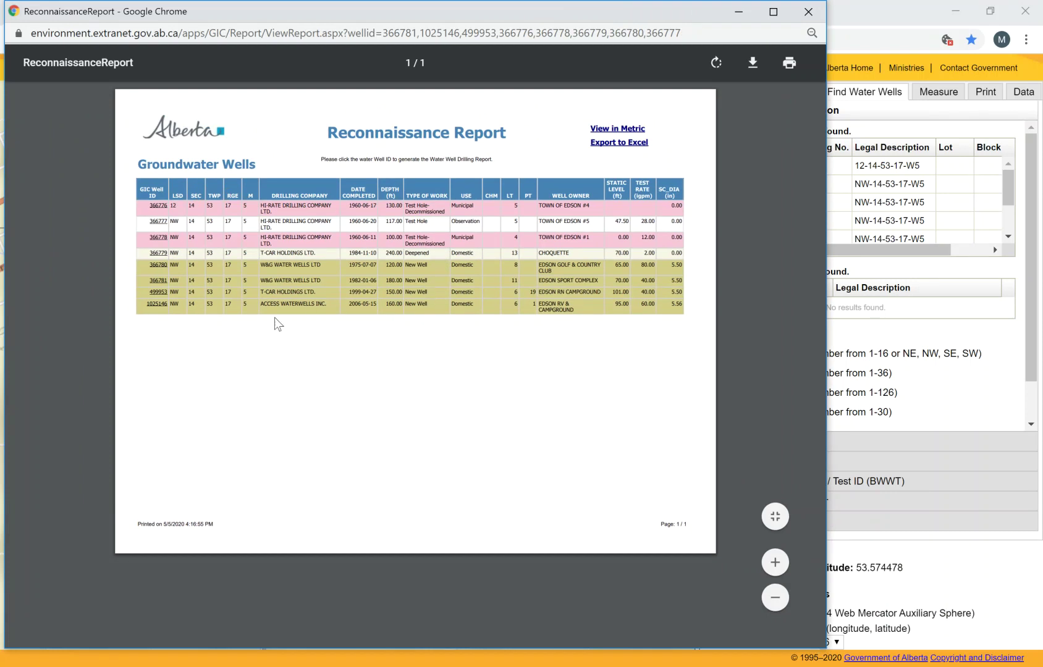
pyautogui.click(158, 305)
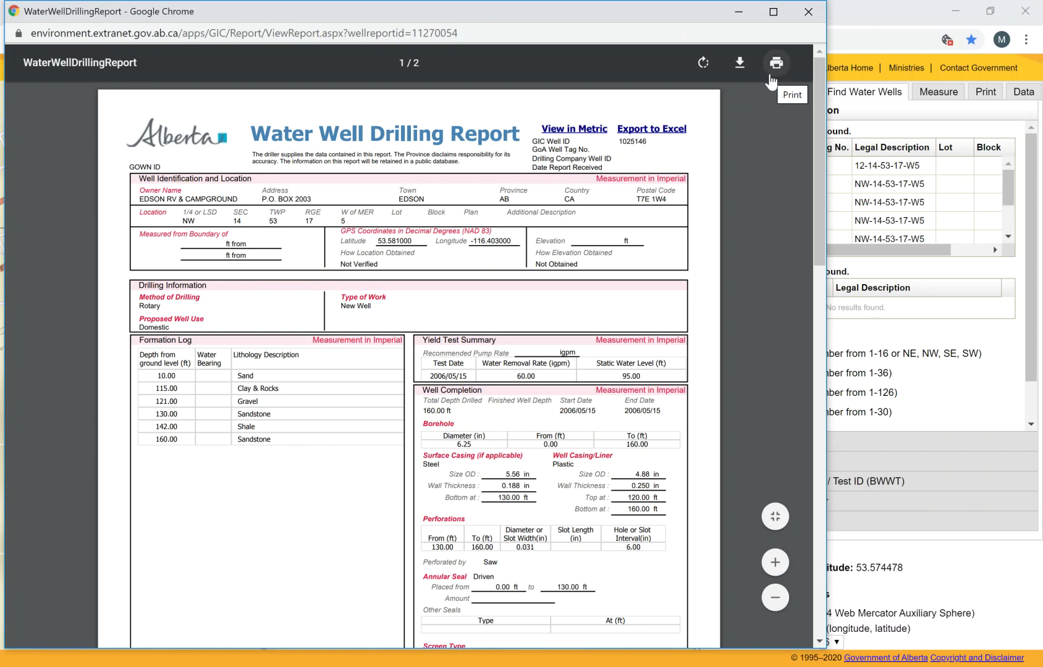
pyautogui.click(811, 11)
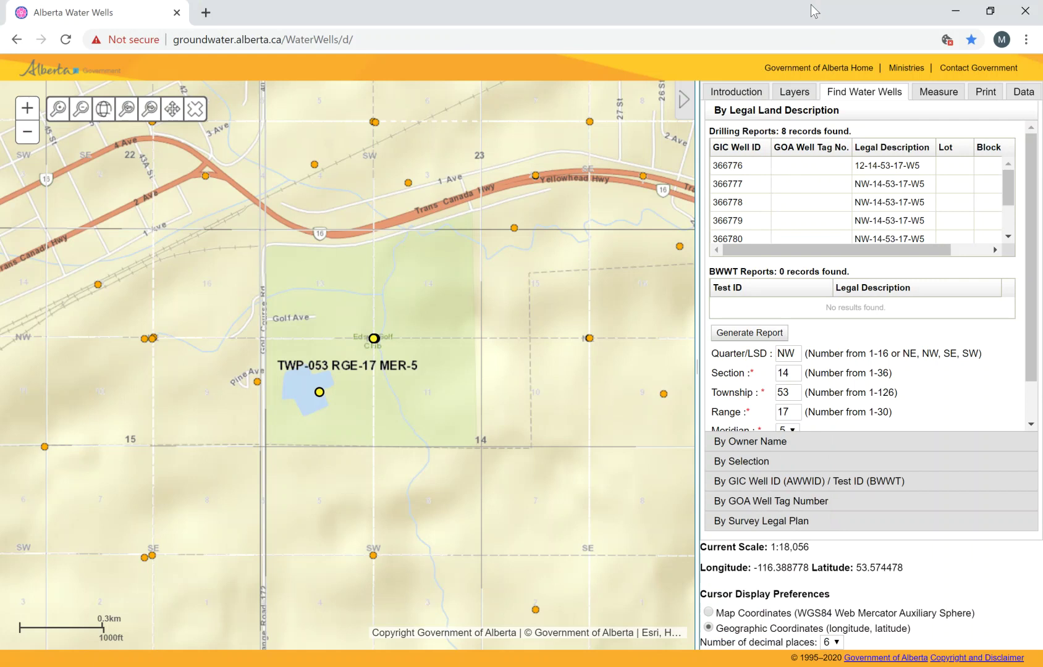
# Close the remaining report and rectangle-select the two wells near the pond
pyautogui.click(751, 168)
pyautogui.click(752, 464)
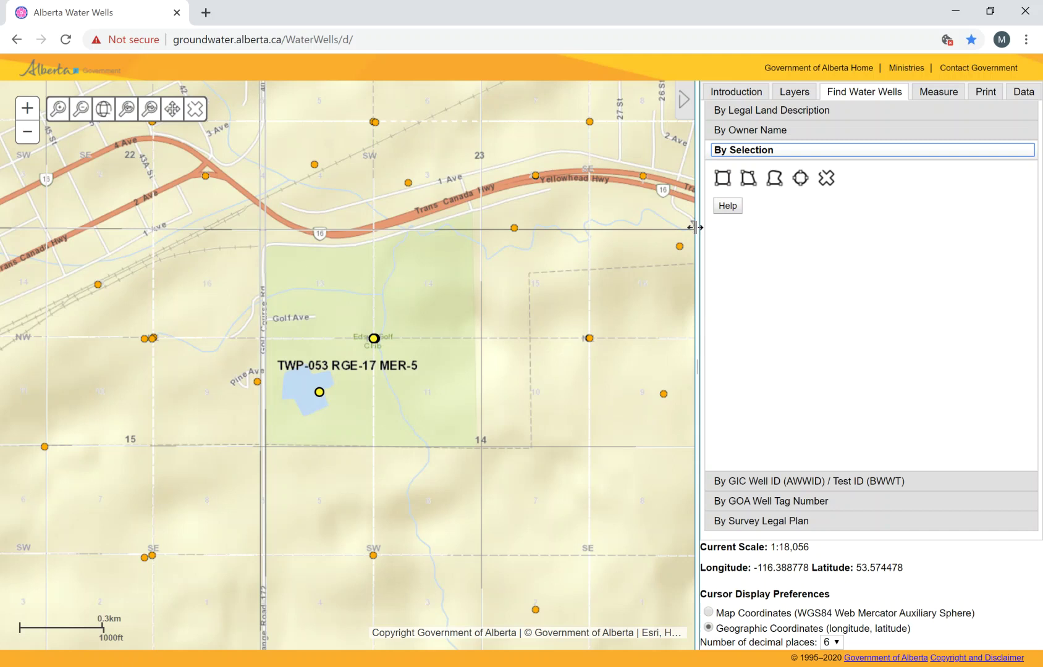
pyautogui.click(724, 178)
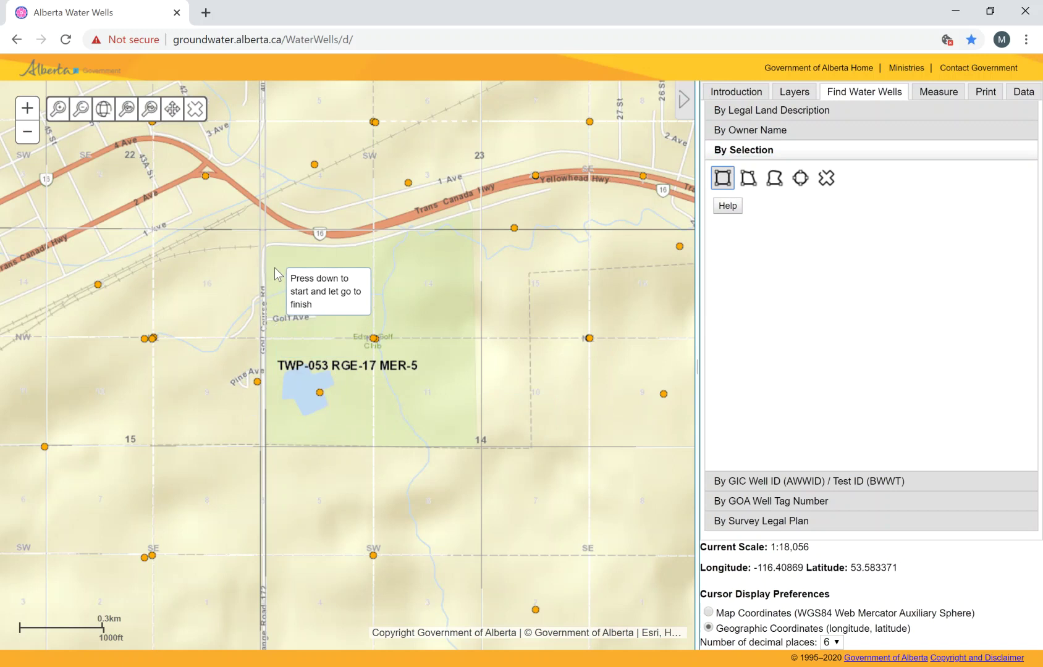
pyautogui.moveTo(274, 267); pyautogui.dragTo(432, 430)
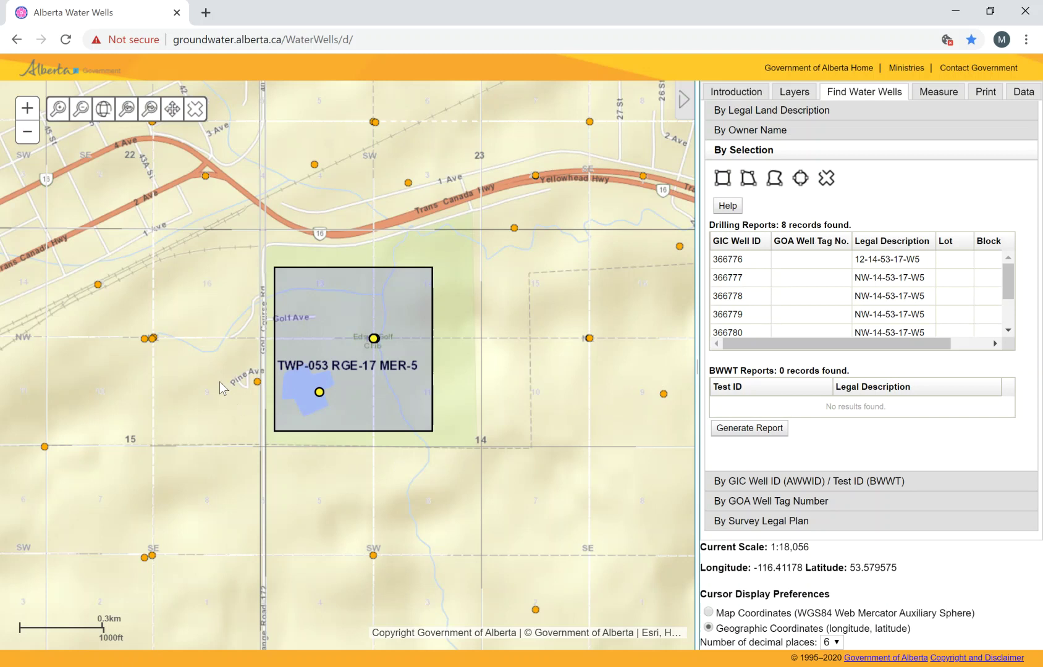
# Reselect by rectangle, boxing the pond well and then the well north of it for 7 reports
pyautogui.click(718, 176)
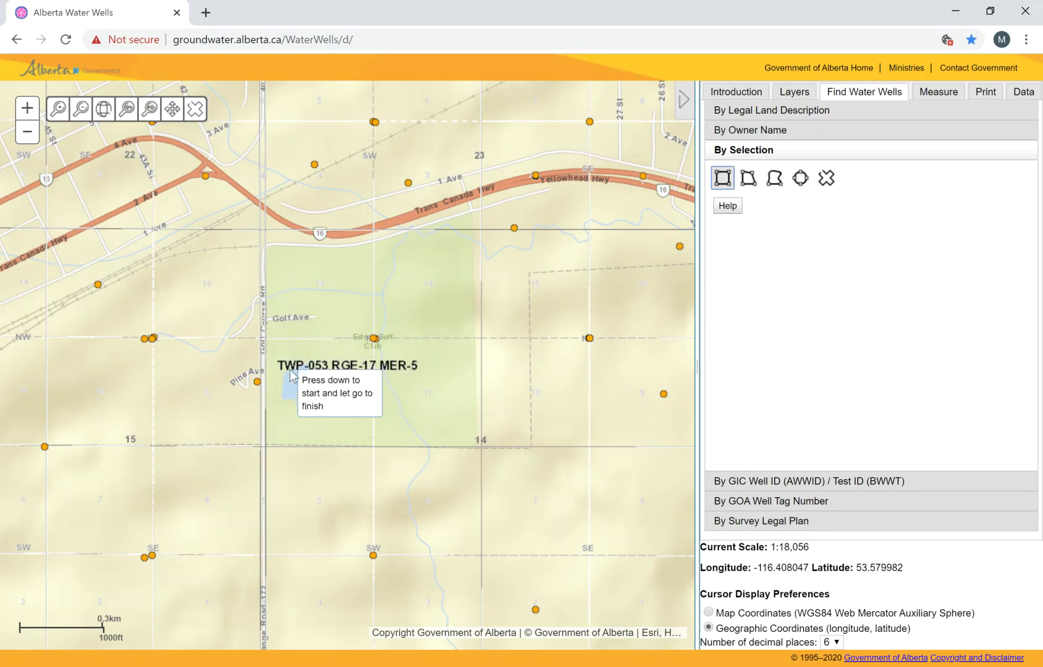
pyautogui.moveTo(286, 346); pyautogui.dragTo(342, 417)
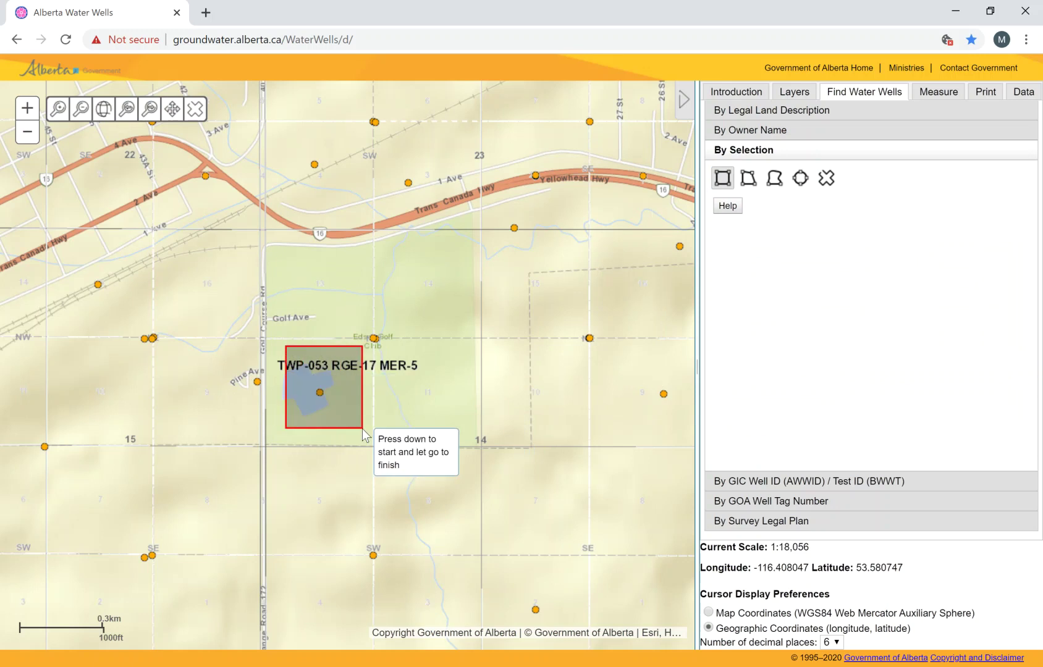
pyautogui.moveTo(362, 430); pyautogui.dragTo(363, 429)
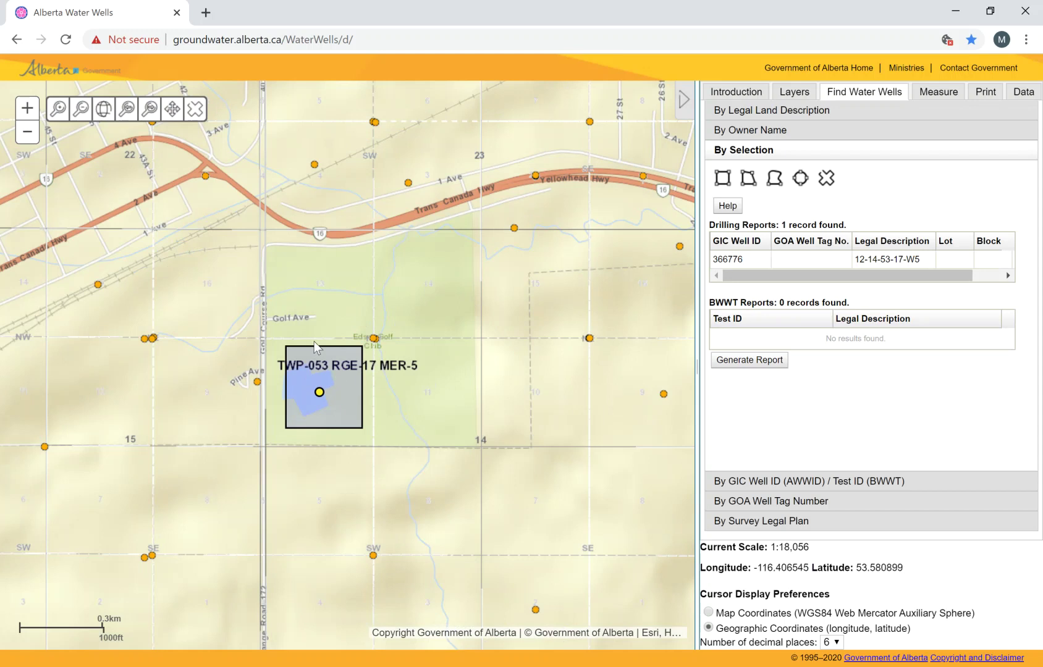
pyautogui.click(723, 179)
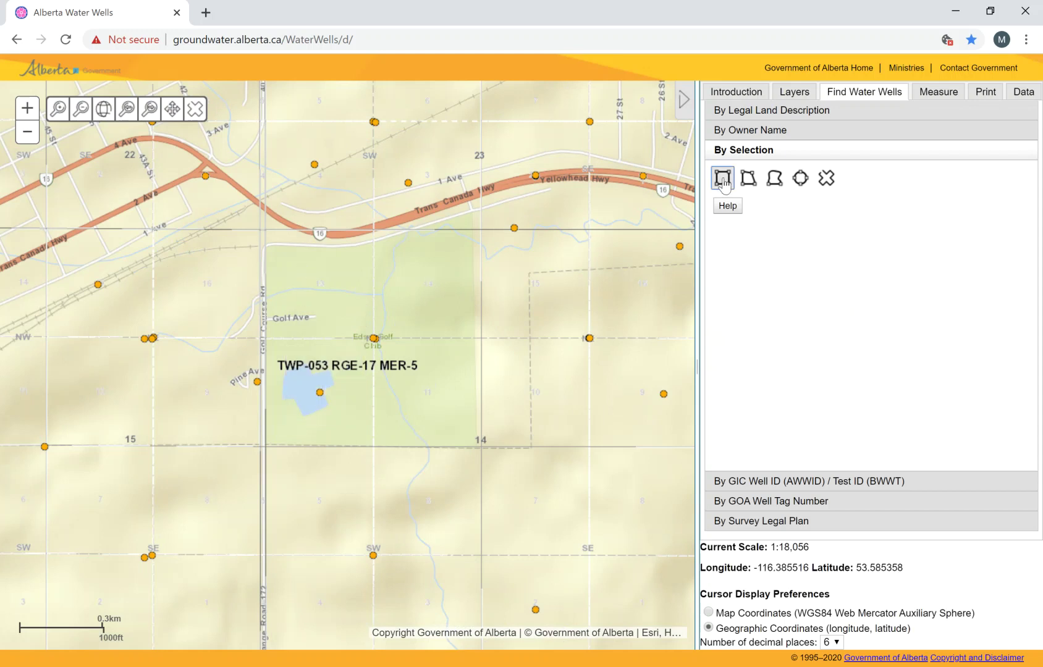
pyautogui.moveTo(302, 291); pyautogui.dragTo(417, 378)
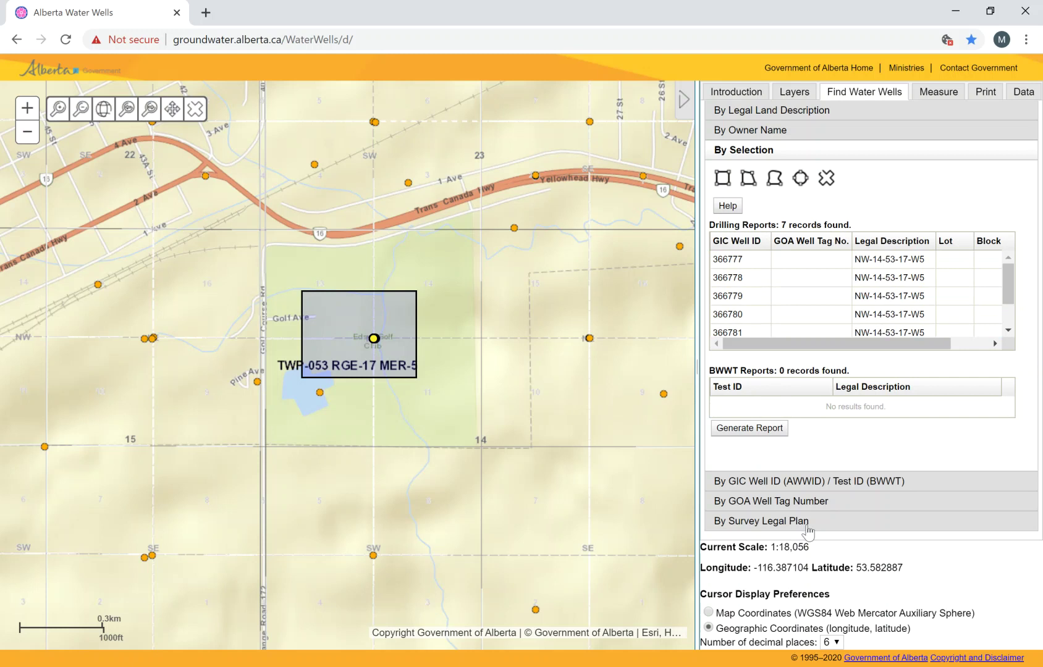
# Search well ID 2020292, mapping that single well in TWP-053 RGE-13 MER-5
pyautogui.click(741, 481)
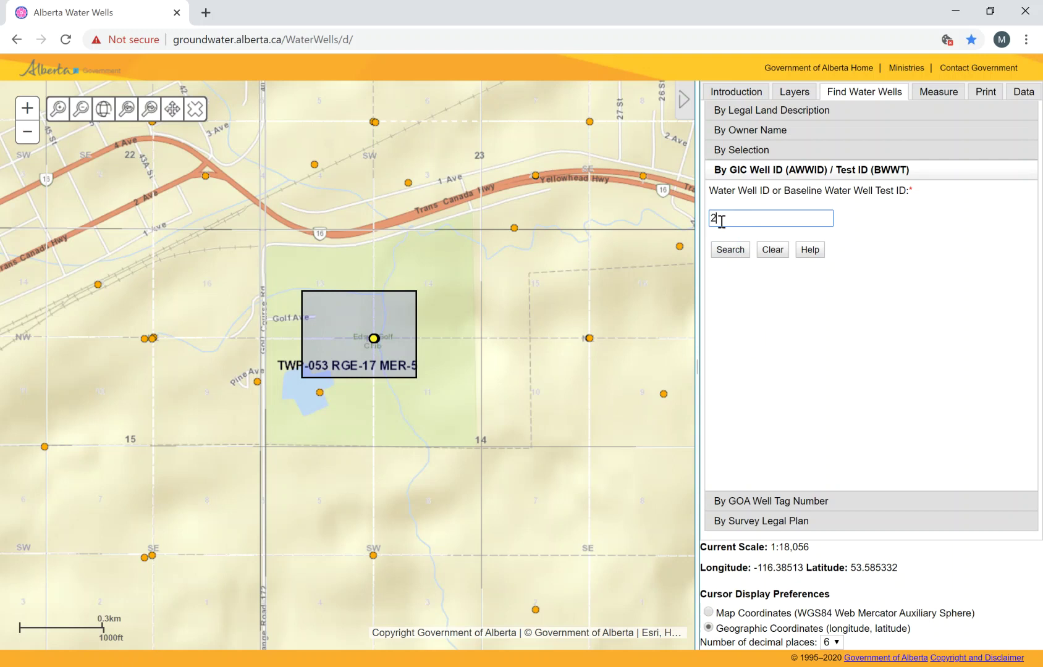
pyautogui.write('2')
pyautogui.press('BackSpace')
pyautogui.press('BackSpace')
pyautogui.press('BackSpace')
pyautogui.write('020292')
pyautogui.click(727, 250)
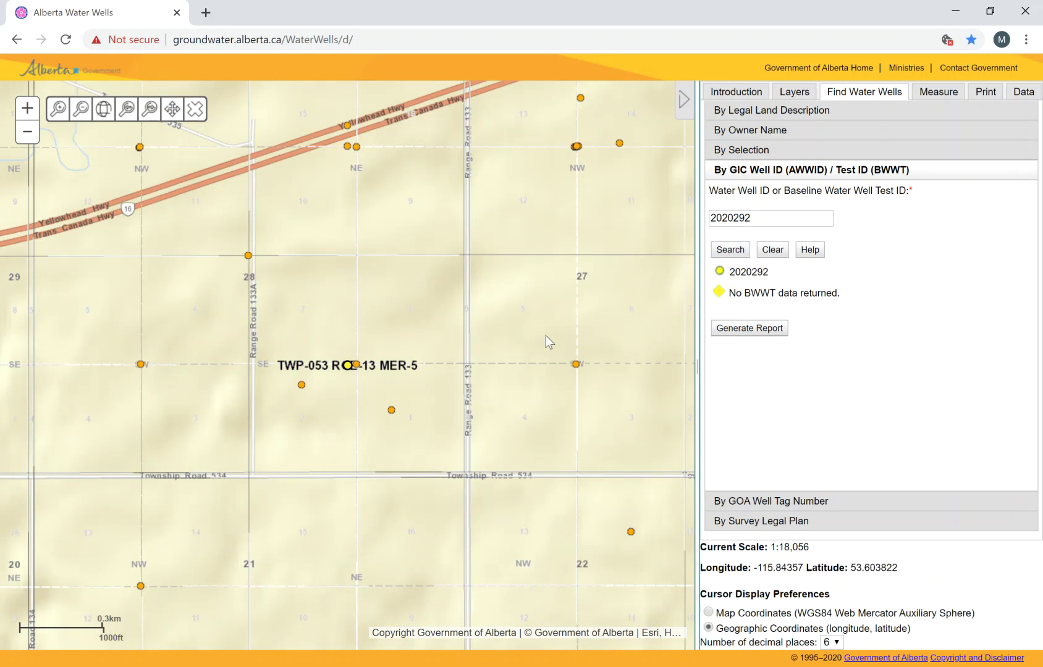
pyautogui.click(754, 332)
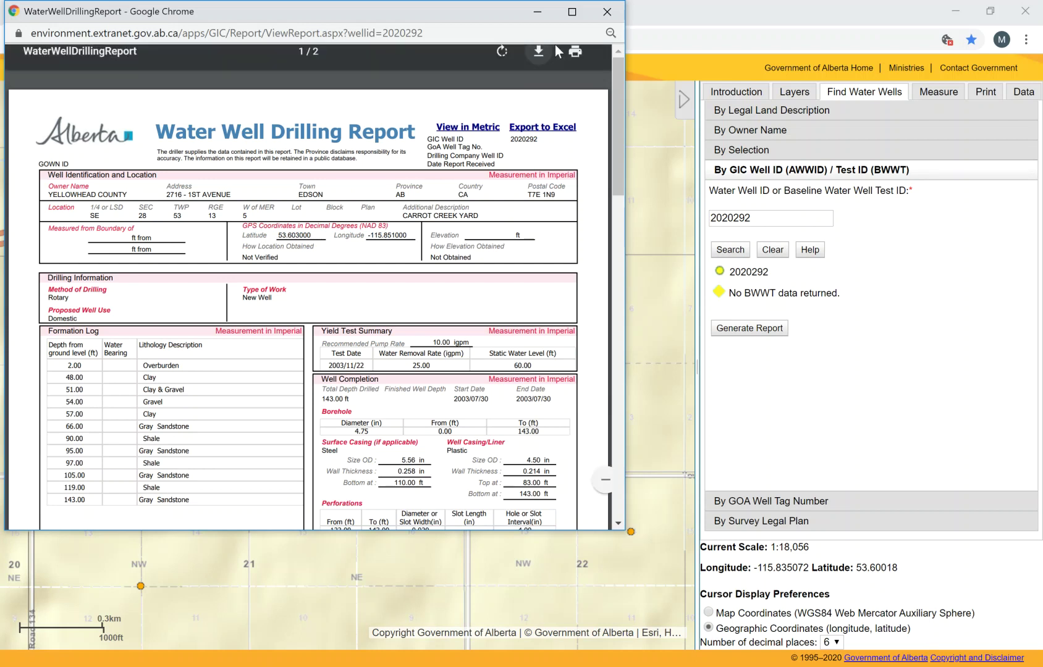
pyautogui.click(607, 11)
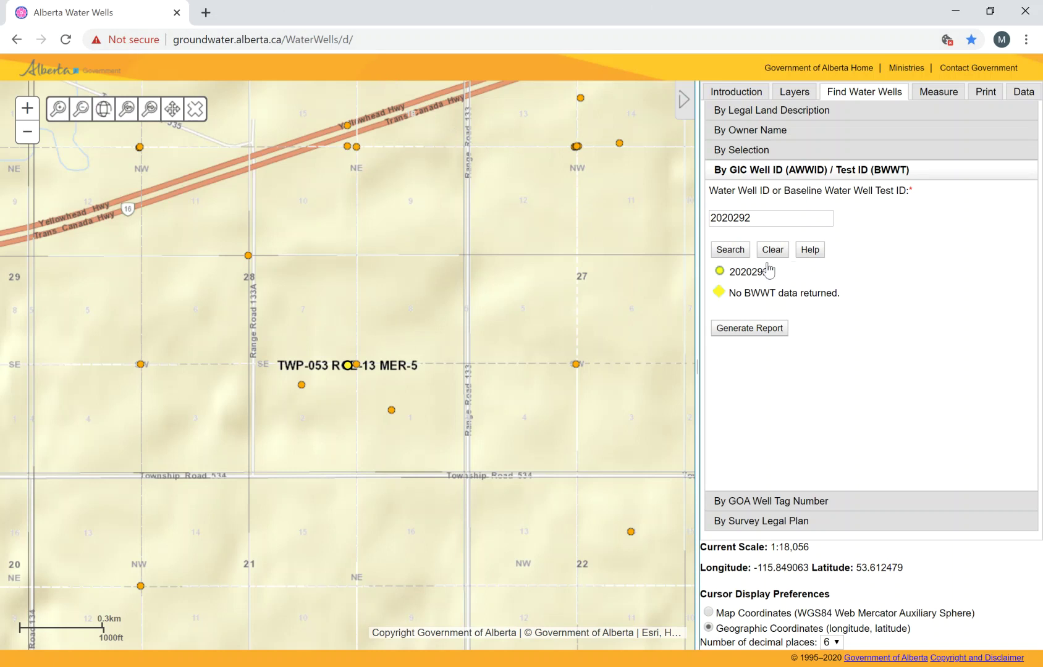
pyautogui.click(734, 93)
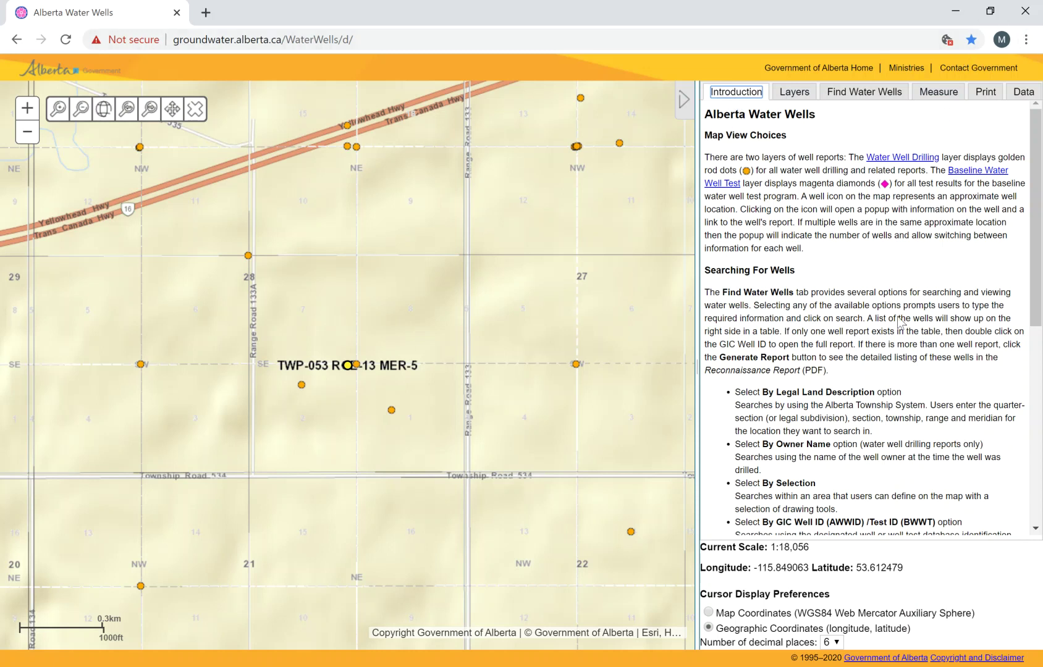
# Scroll the Introduction panel down to the Frequently Asked Questions
pyautogui.scroll(-4, 872, 347)
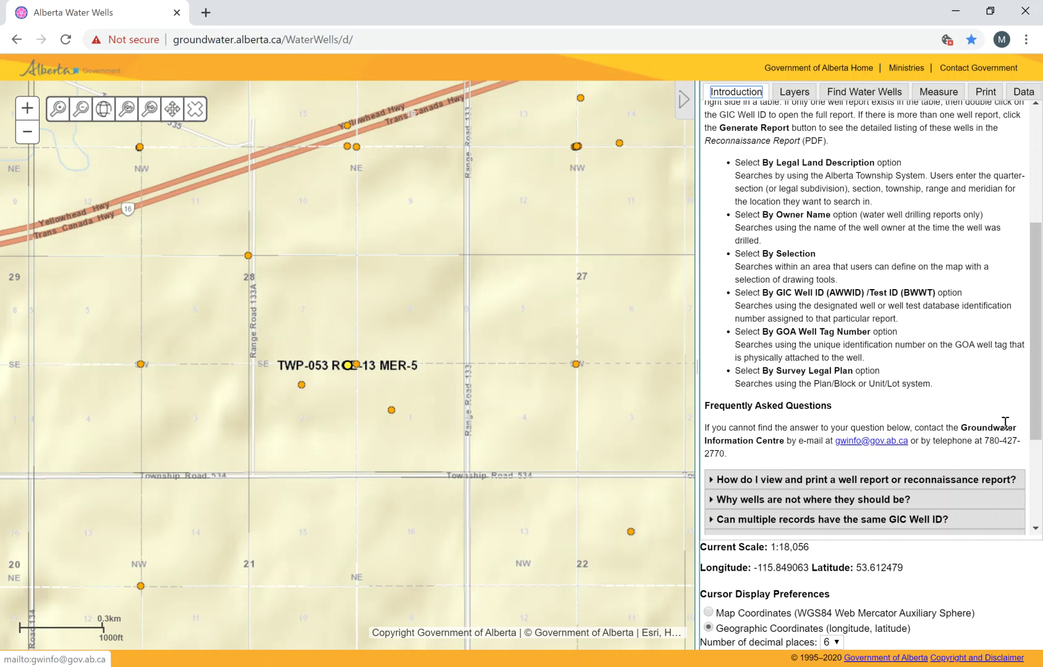
pyautogui.scroll(-3, 901, 403)
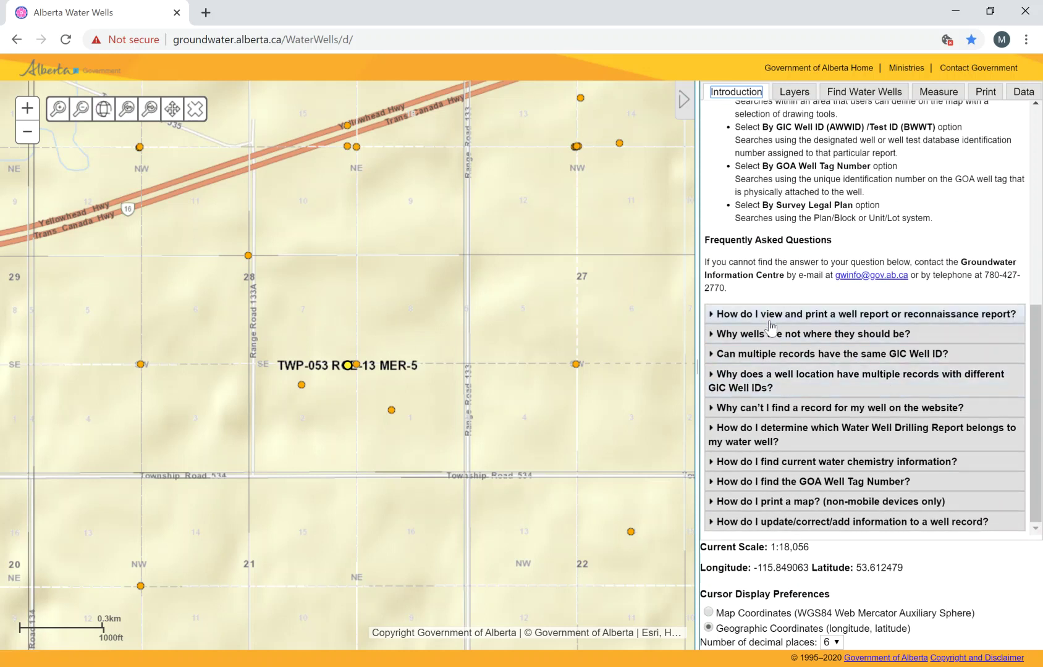